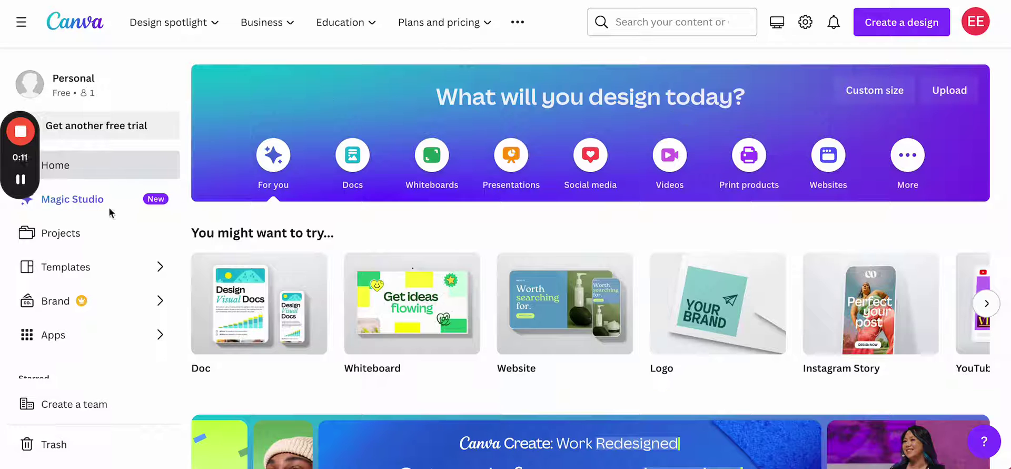
# Open the 'Create a team' offer for a free 30-day Canva Teams trial from the home sidebar.
pyautogui.scroll(-1, 90, 311)
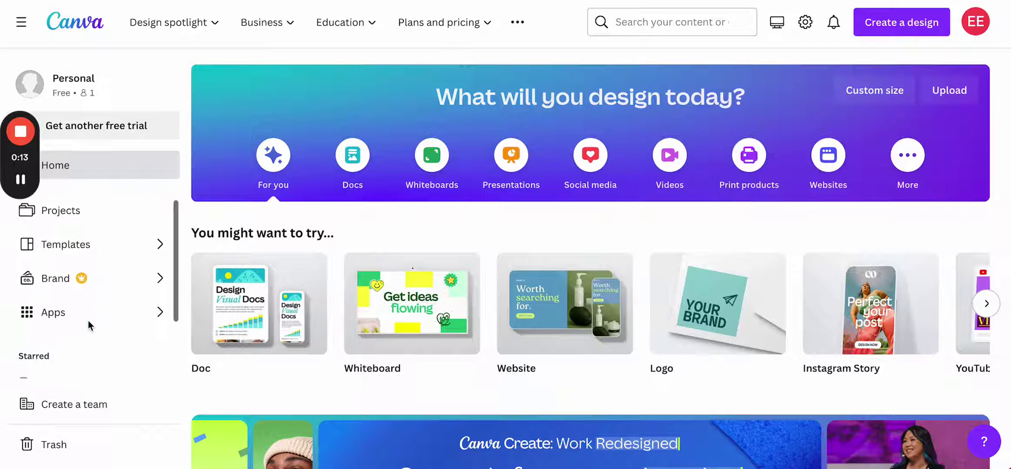
pyautogui.click(65, 406)
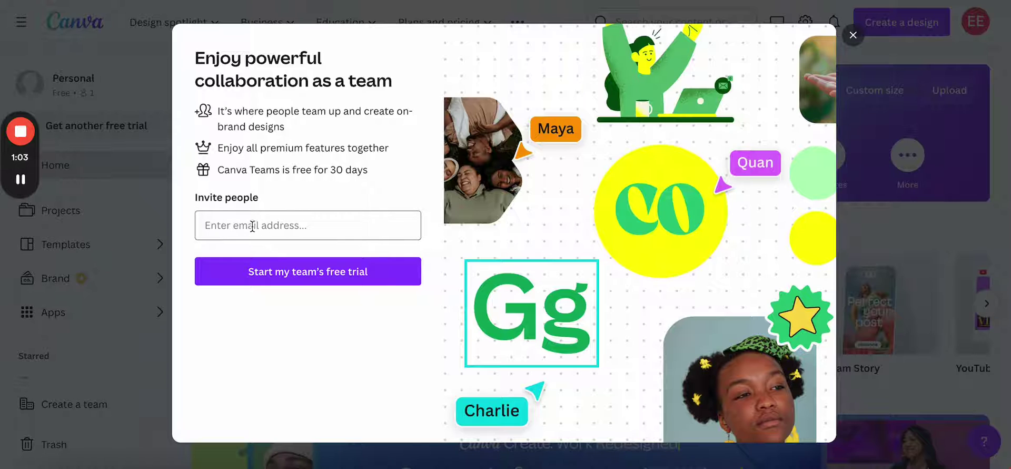
pyautogui.click(252, 226)
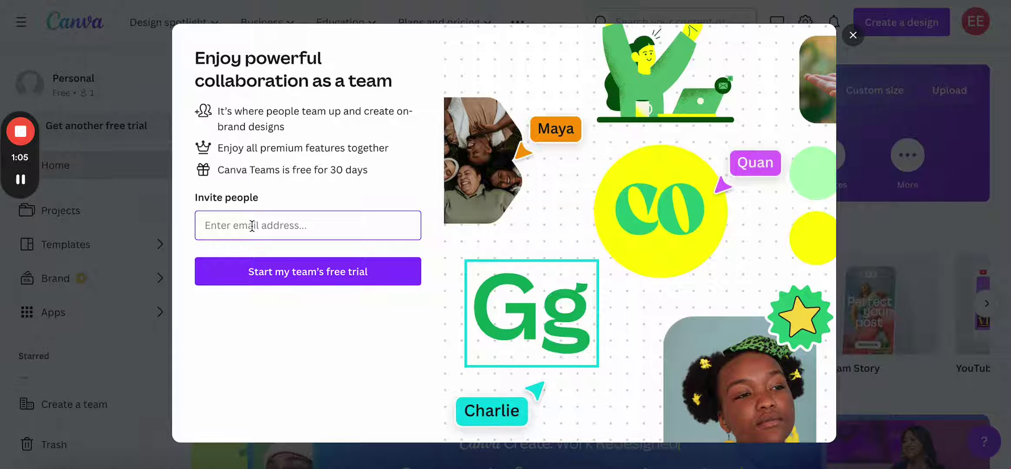
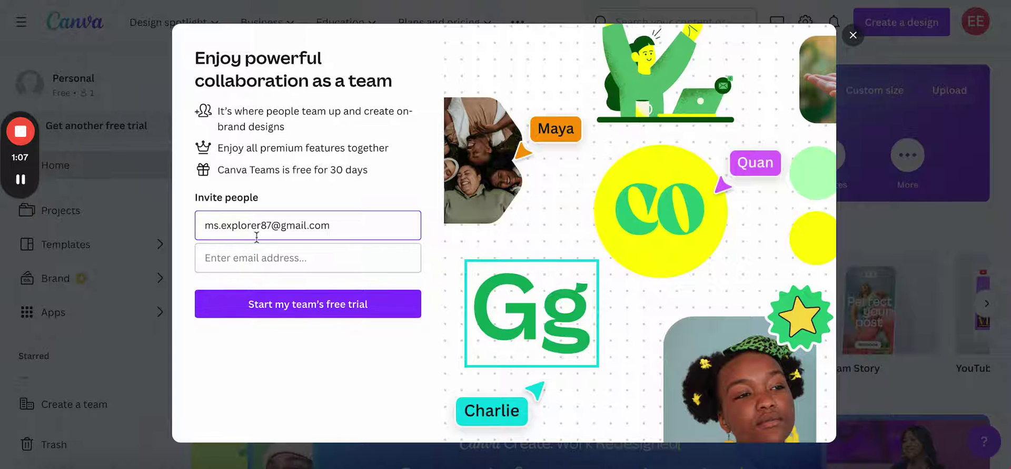
pyautogui.click(295, 306)
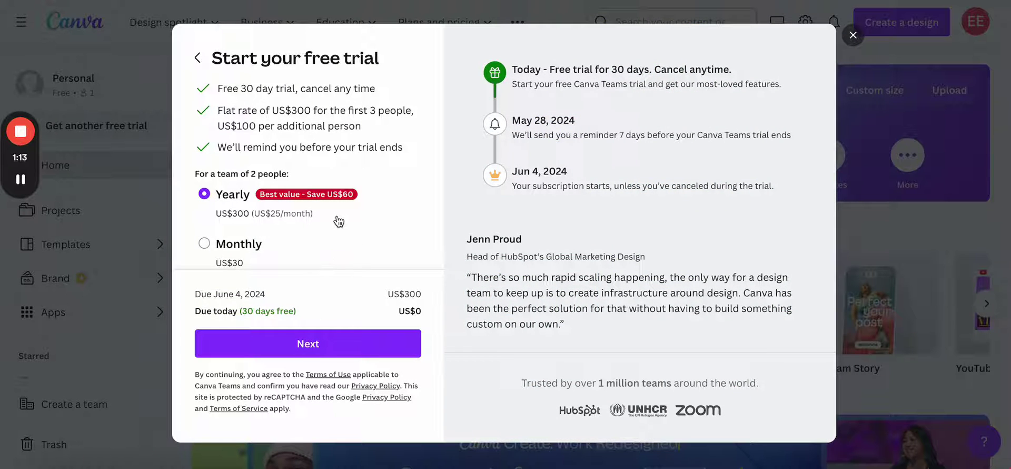
pyautogui.click(205, 243)
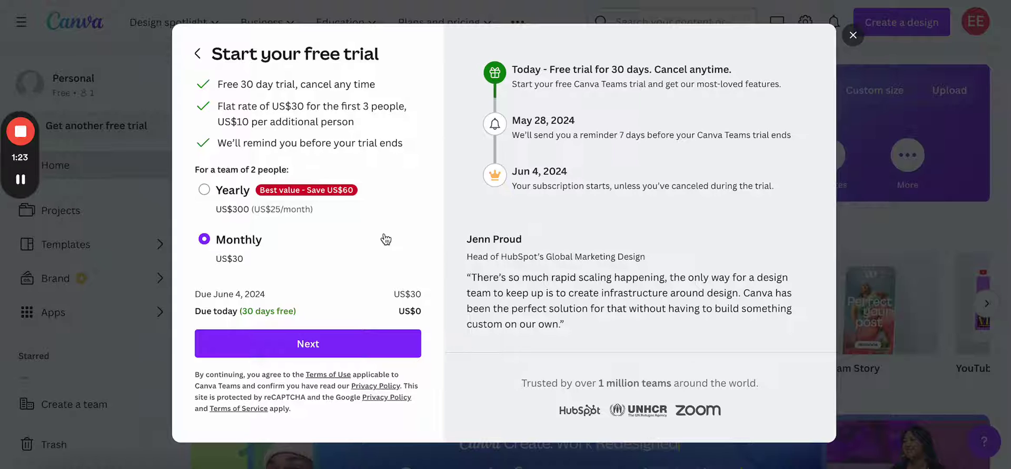
pyautogui.click(309, 345)
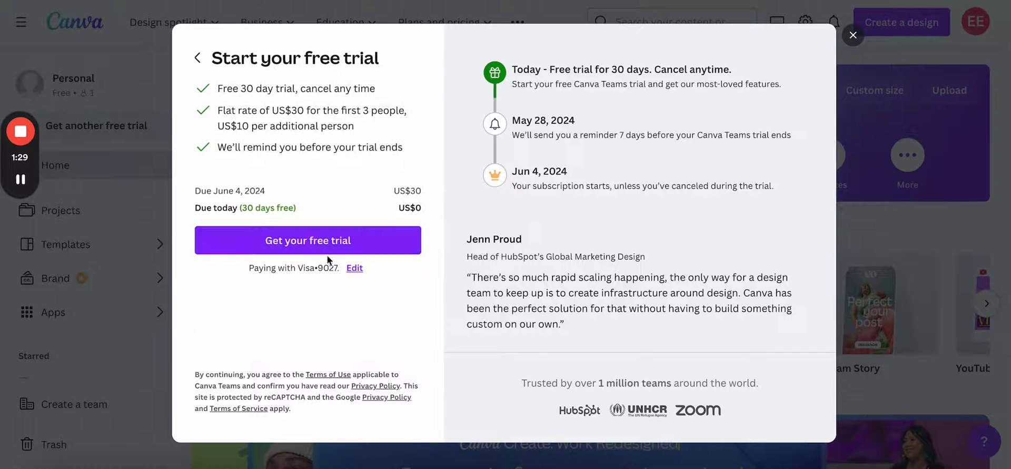
pyautogui.click(311, 246)
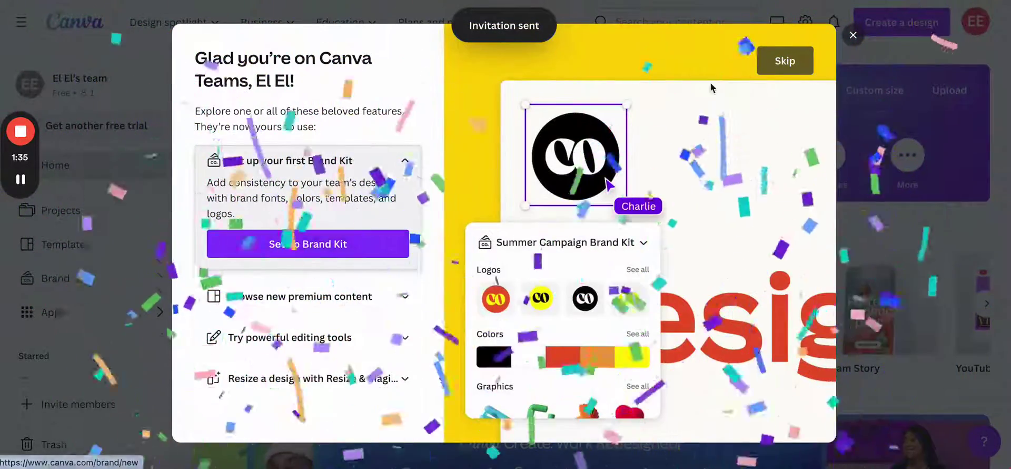
# Dismiss the Canva Teams welcome message, browse the home page, and reopen the team invite form.
pyautogui.click(854, 35)
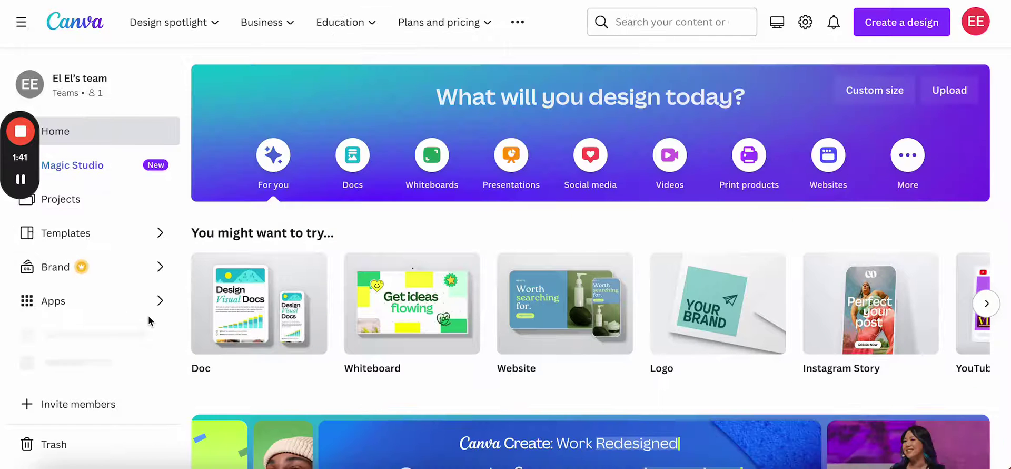
pyautogui.scroll(-2, 121, 332)
pyautogui.scroll(-3, 122, 337)
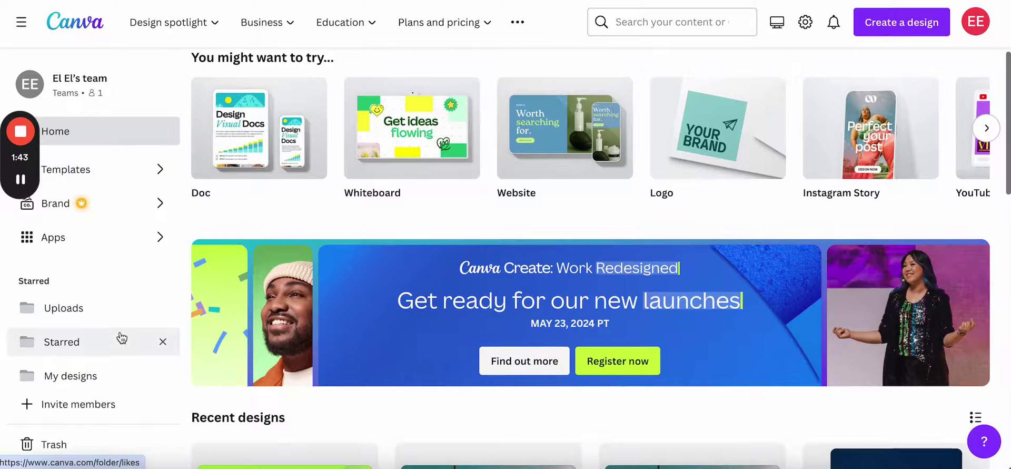
pyautogui.scroll(2, 308, 286)
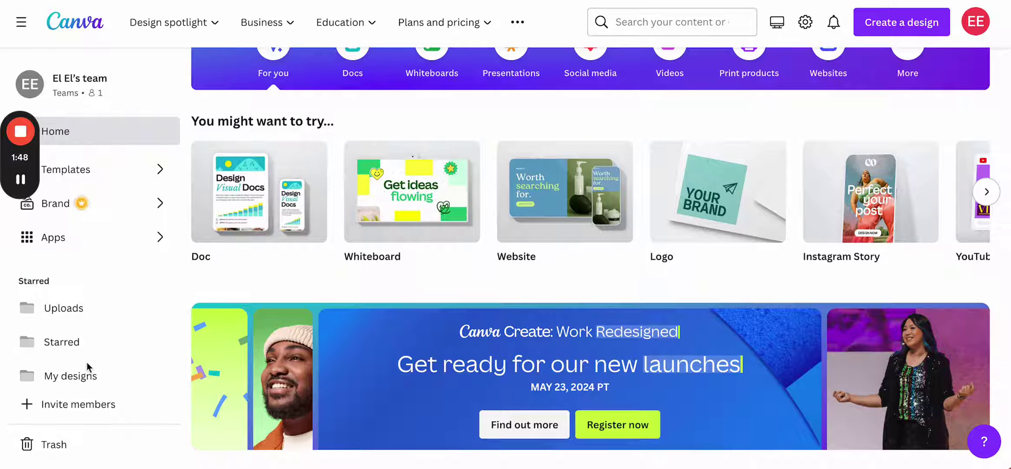
pyautogui.click(58, 404)
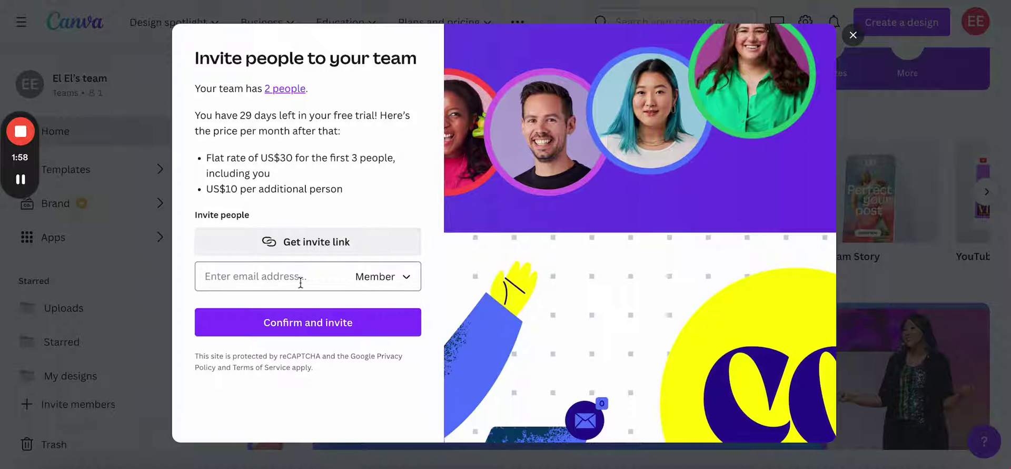
pyautogui.click(408, 280)
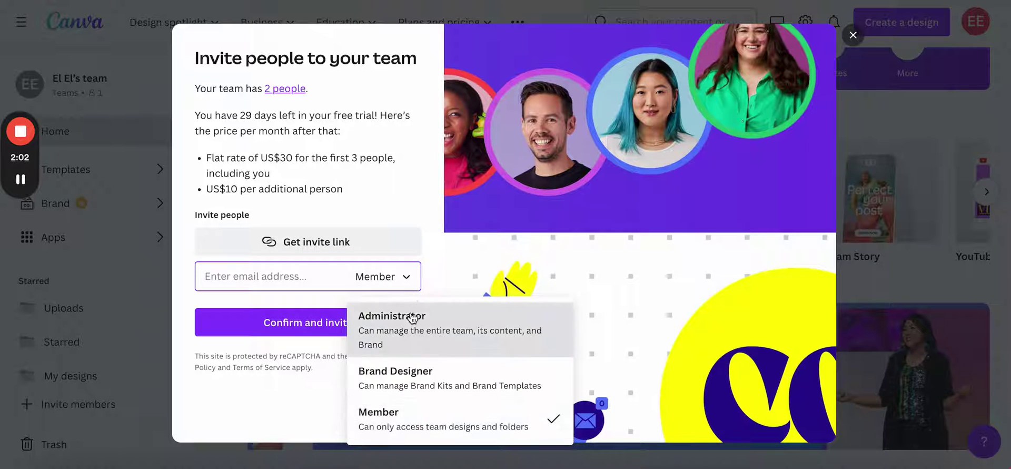
pyautogui.click(408, 280)
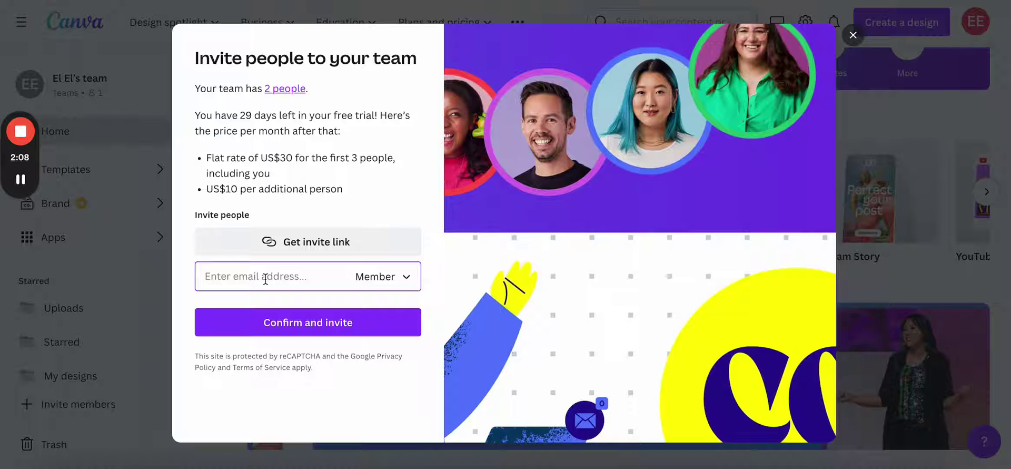
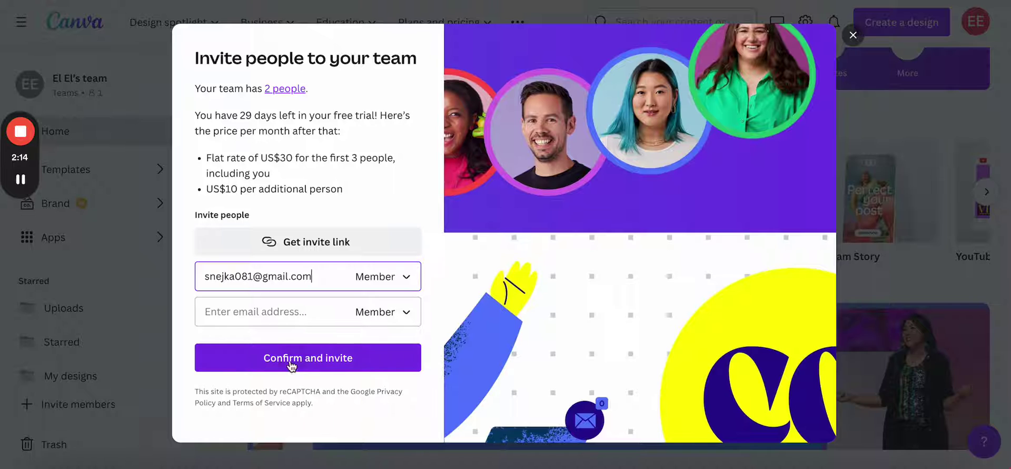
pyautogui.click(291, 362)
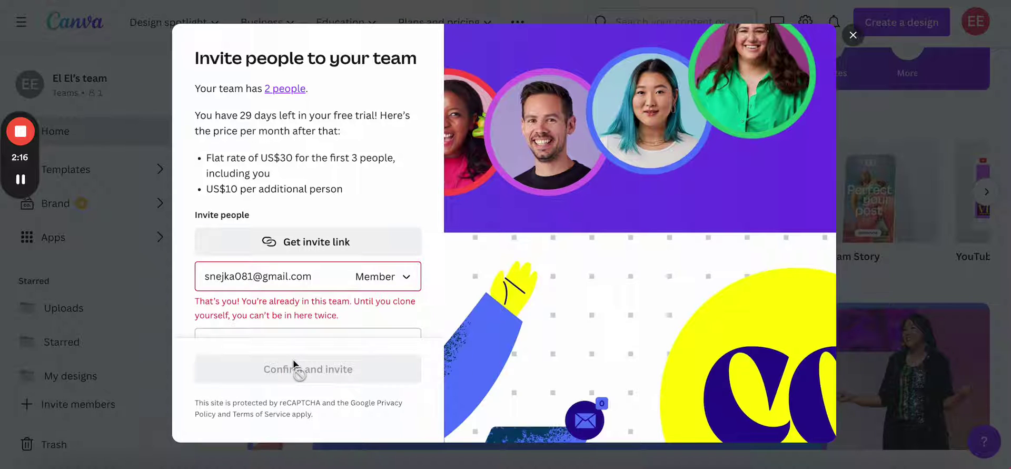
pyautogui.scroll(-1, 300, 285)
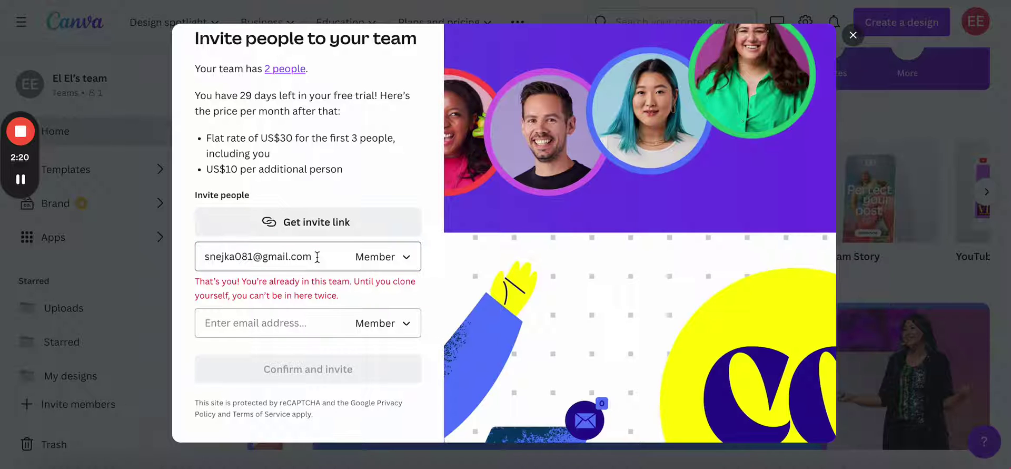
pyautogui.moveTo(317, 256); pyautogui.dragTo(189, 258)
pyautogui.press('BackSpace')
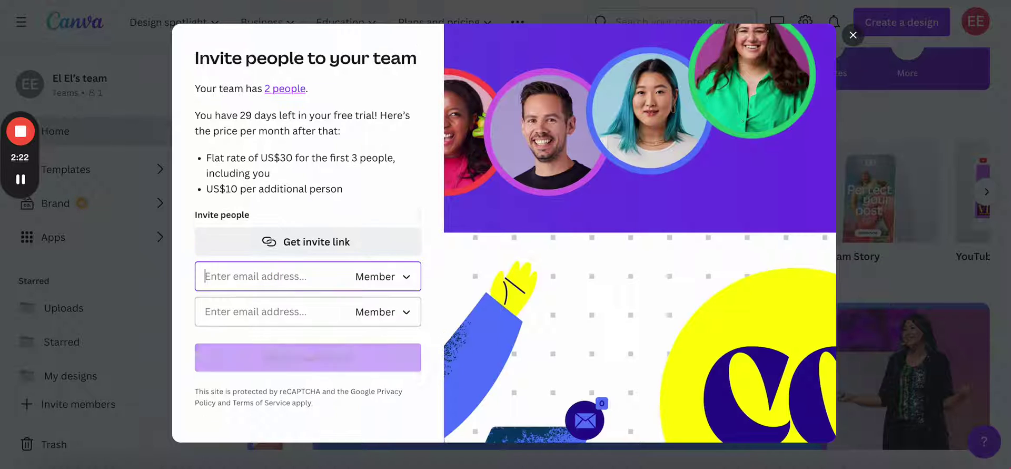
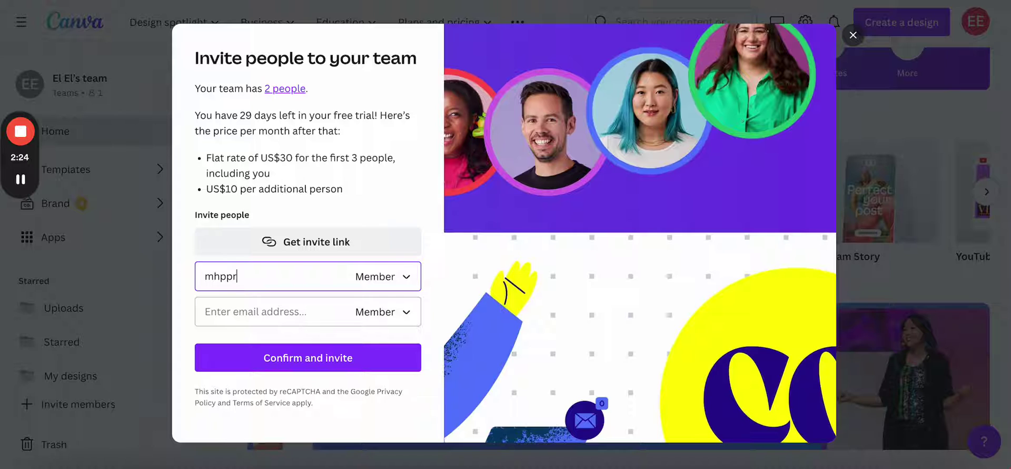
pyautogui.click(295, 358)
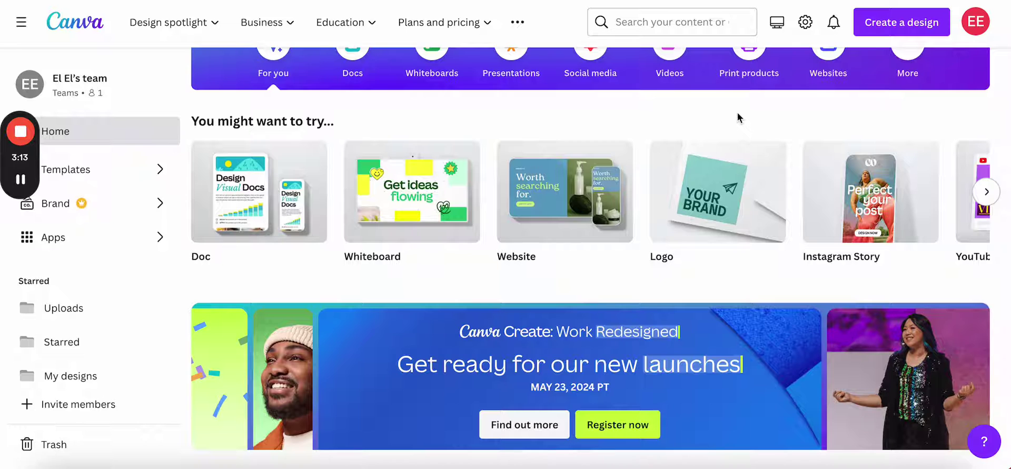
pyautogui.moveTo(564, 192)
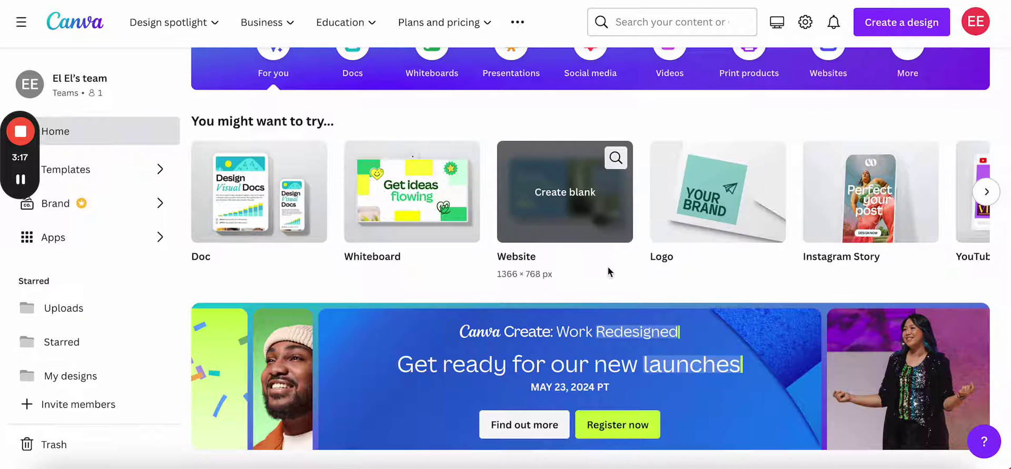
# Go to Projects and open the options menu of the YouTube Thumbnail design 'create'.
pyautogui.scroll(-1, 144, 324)
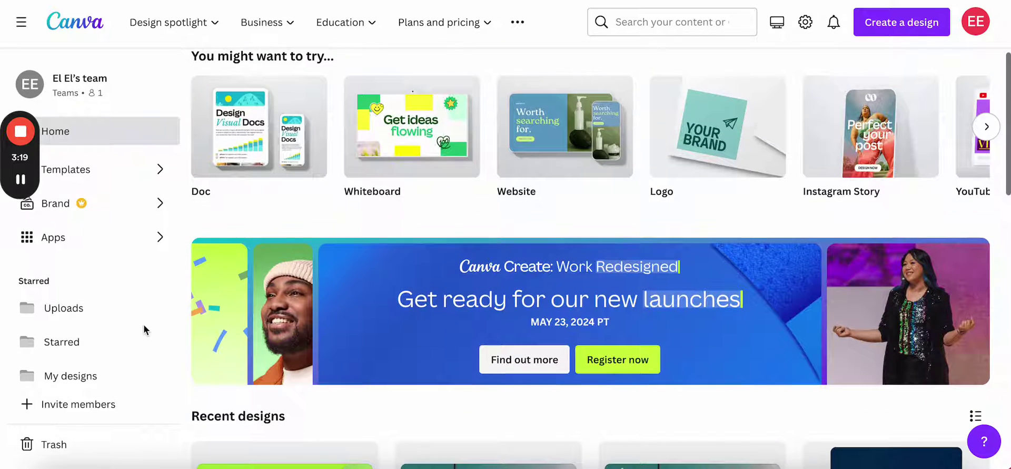
pyautogui.scroll(3, 313, 226)
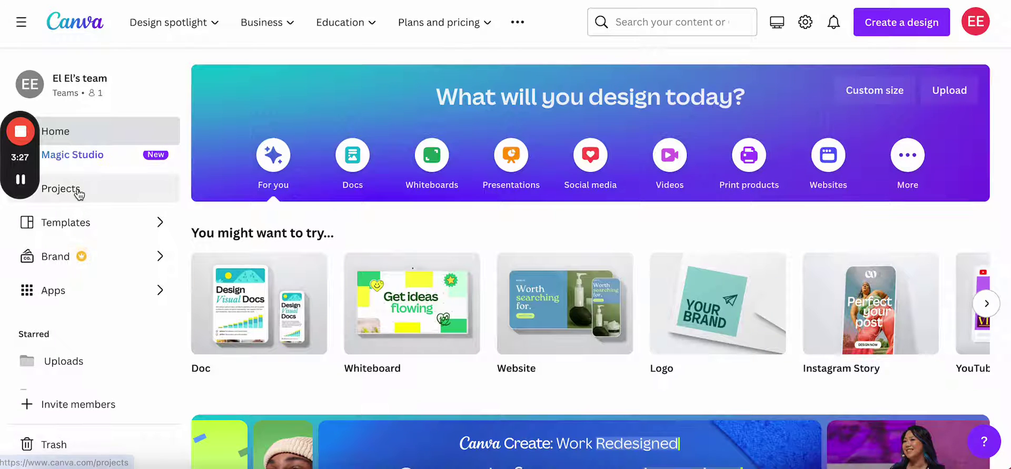
pyautogui.click(77, 192)
pyautogui.scroll(-3, 318, 219)
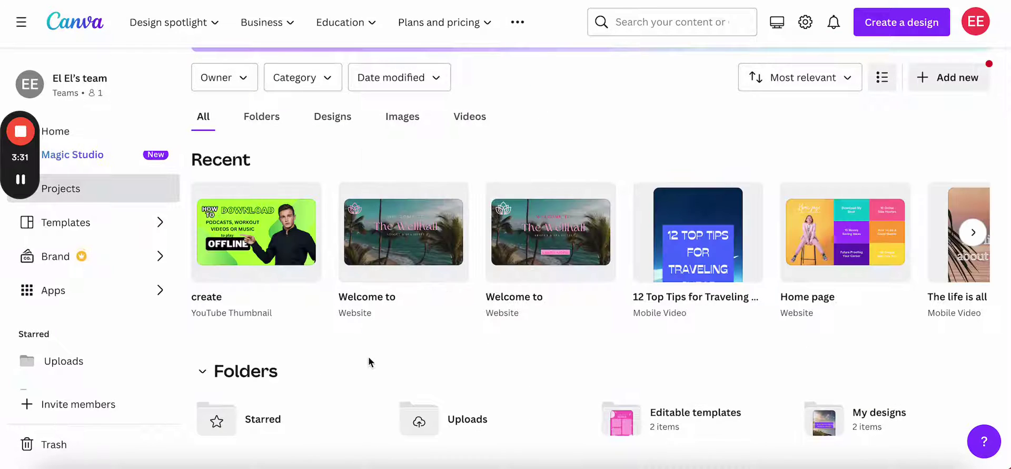
pyautogui.click(308, 195)
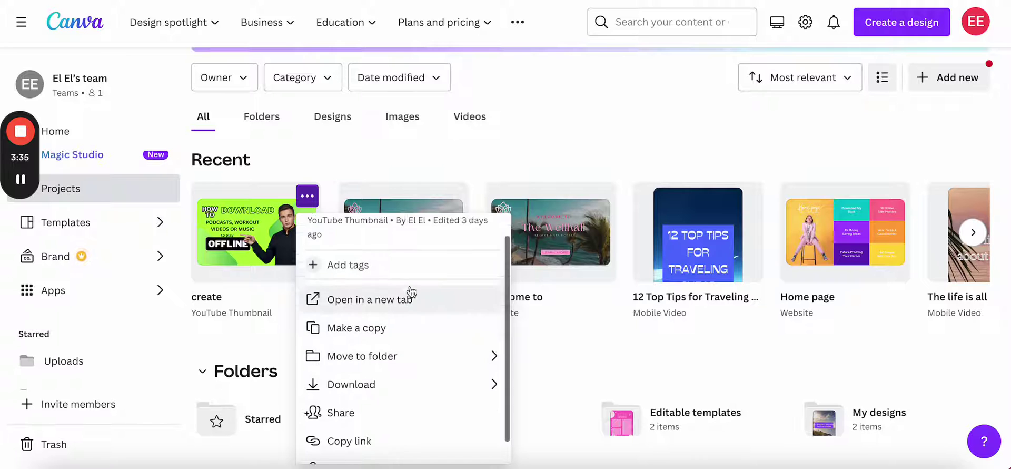
pyautogui.click(20, 179)
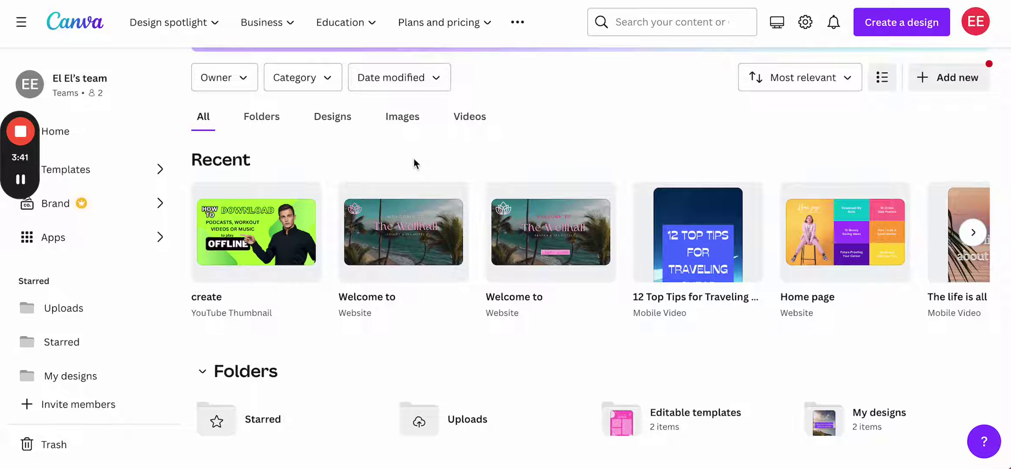
pyautogui.scroll(-1, 383, 163)
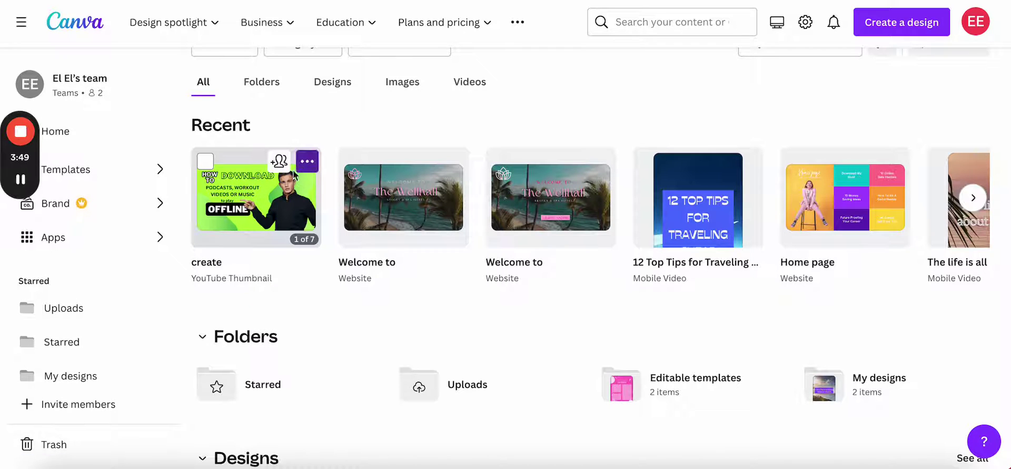
pyautogui.moveTo(256, 232)
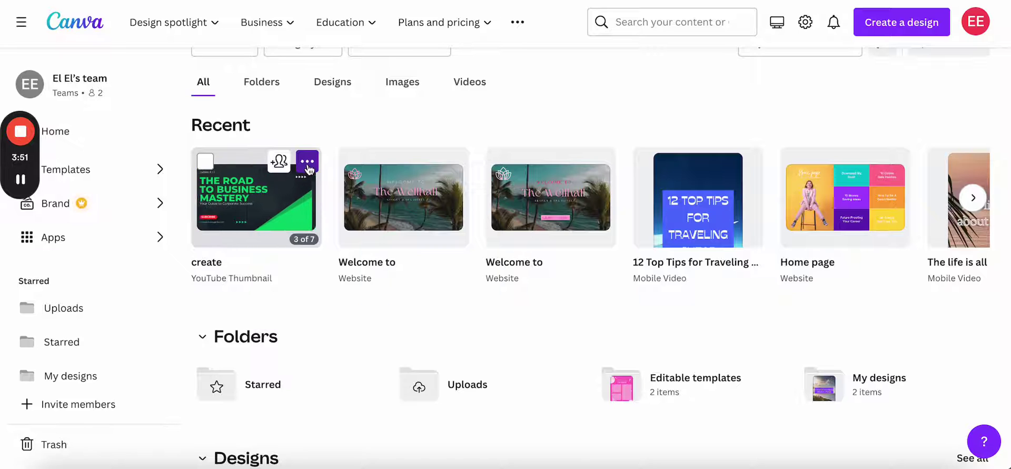
pyautogui.click(307, 164)
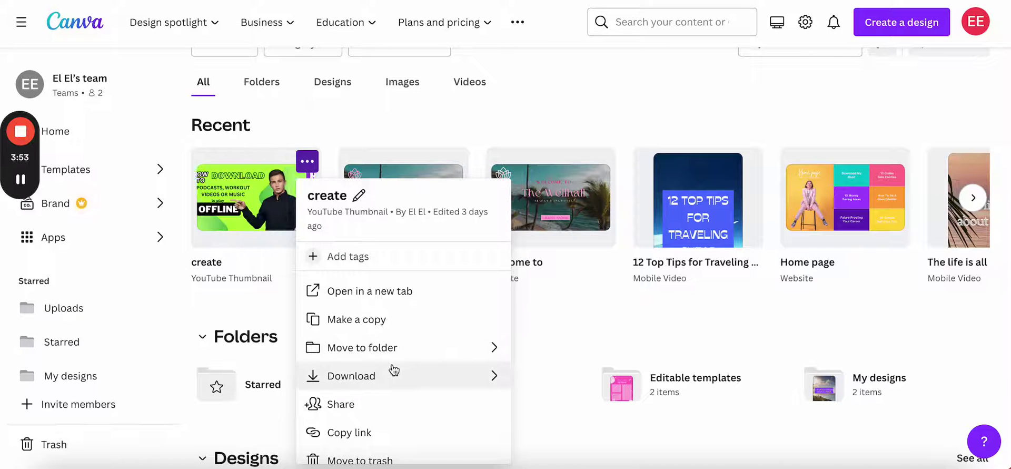
pyautogui.scroll(-1, 392, 366)
pyautogui.click(358, 388)
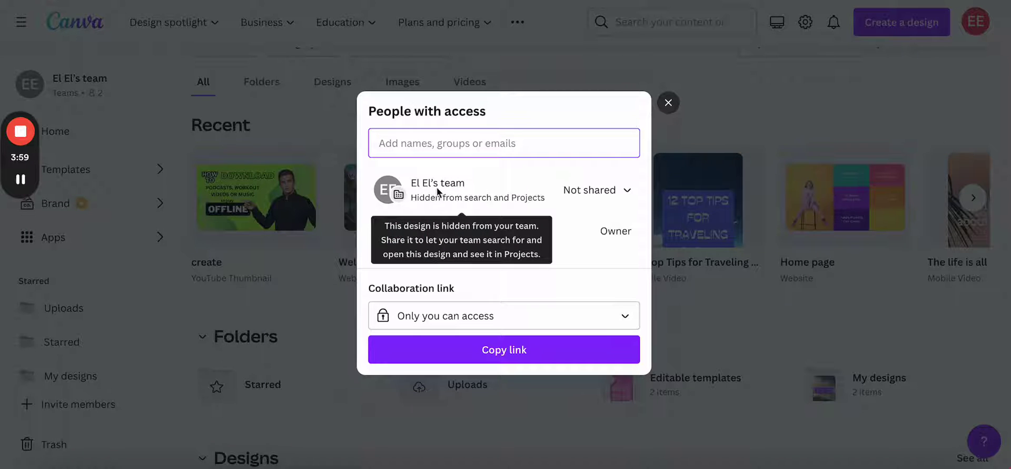
pyautogui.click(627, 192)
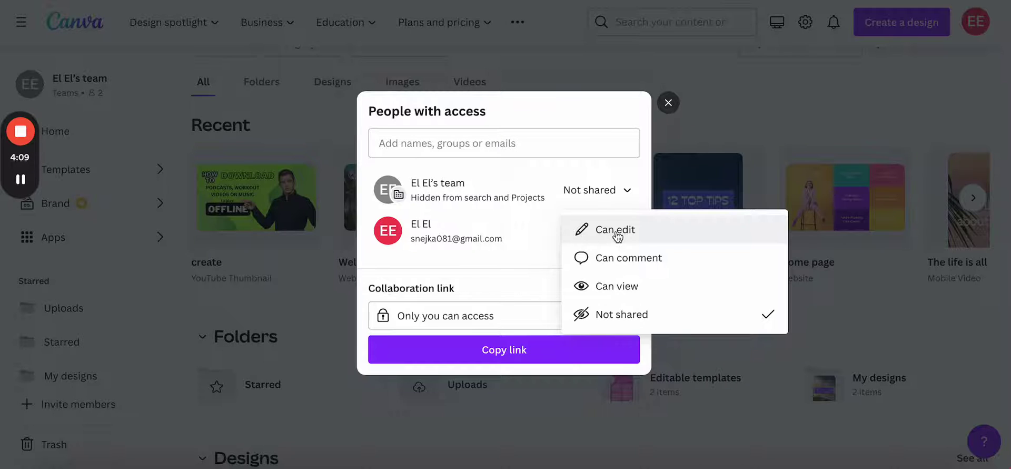
pyautogui.click(668, 102)
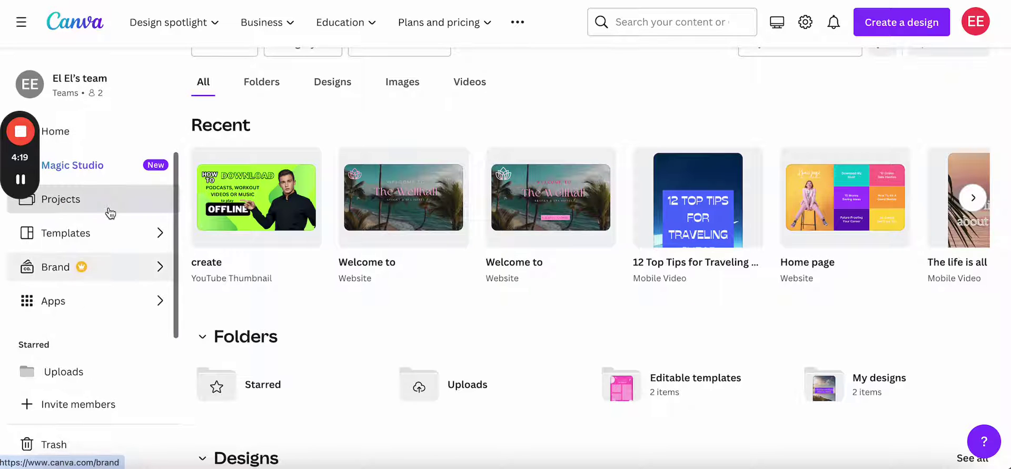
# Give the whole team 'Can edit' access to the 'create' design.
pyautogui.click(110, 212)
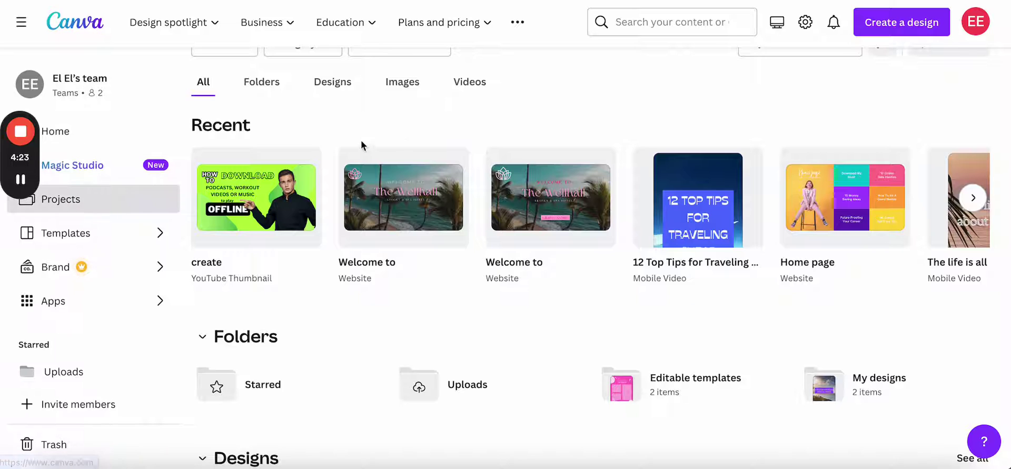
pyautogui.moveTo(256, 198)
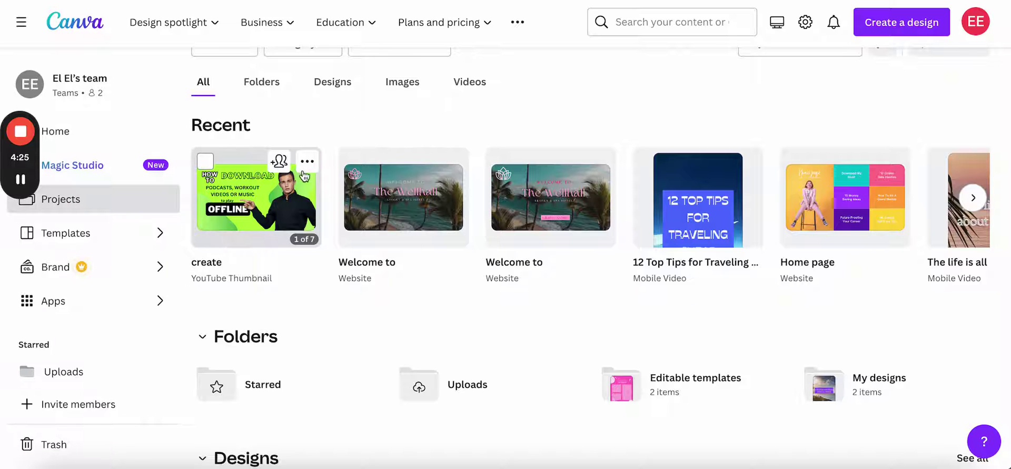
pyautogui.click(308, 165)
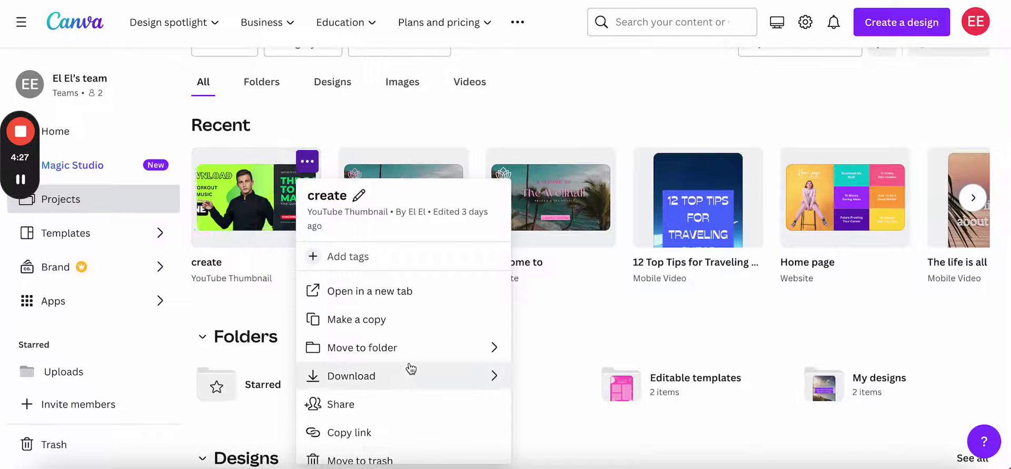
pyautogui.click(314, 405)
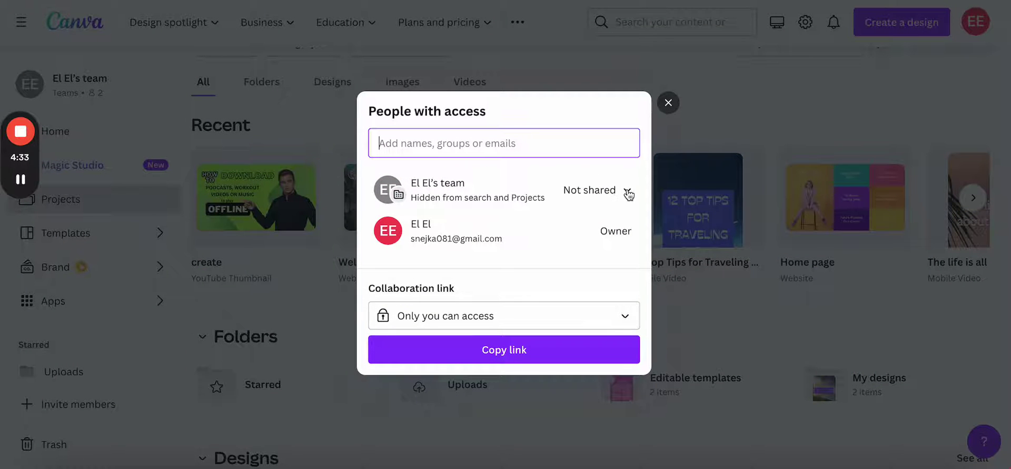
pyautogui.click(628, 192)
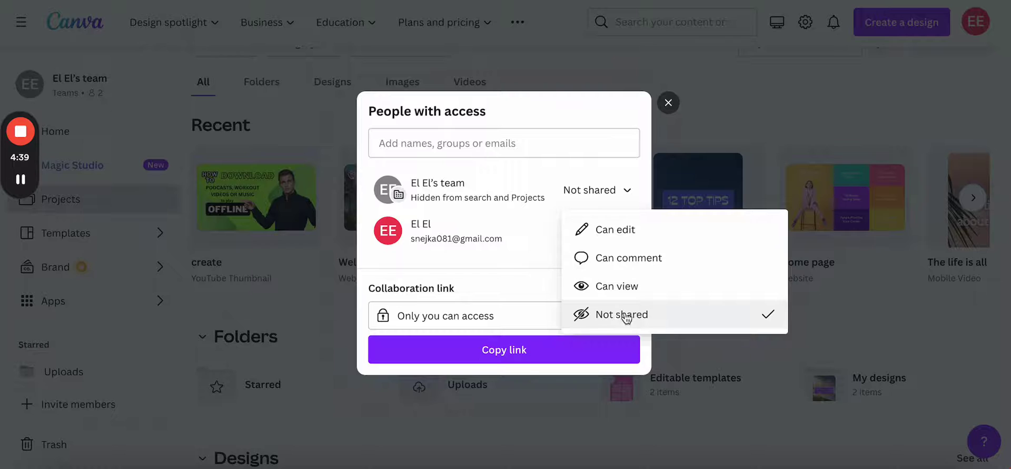
pyautogui.click(629, 232)
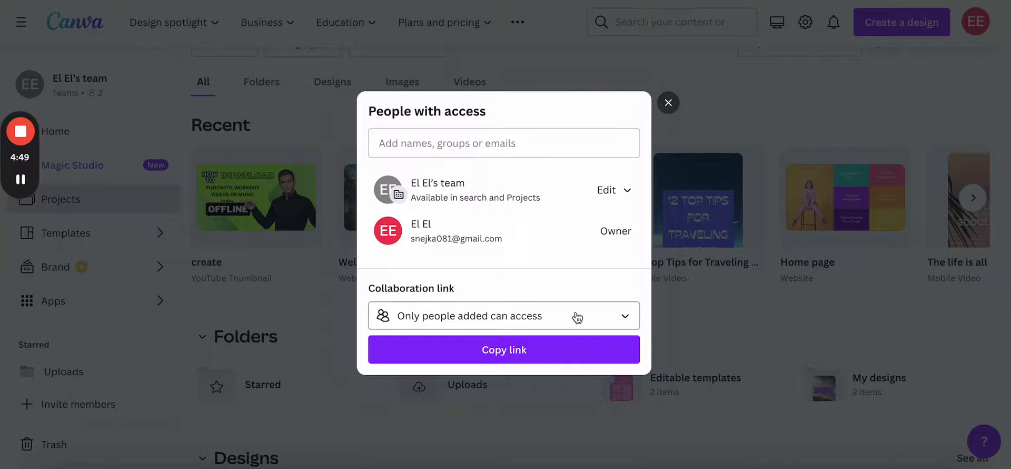
# Keep the link limited to added people, copy it, and close the share settings.
pyautogui.click(625, 317)
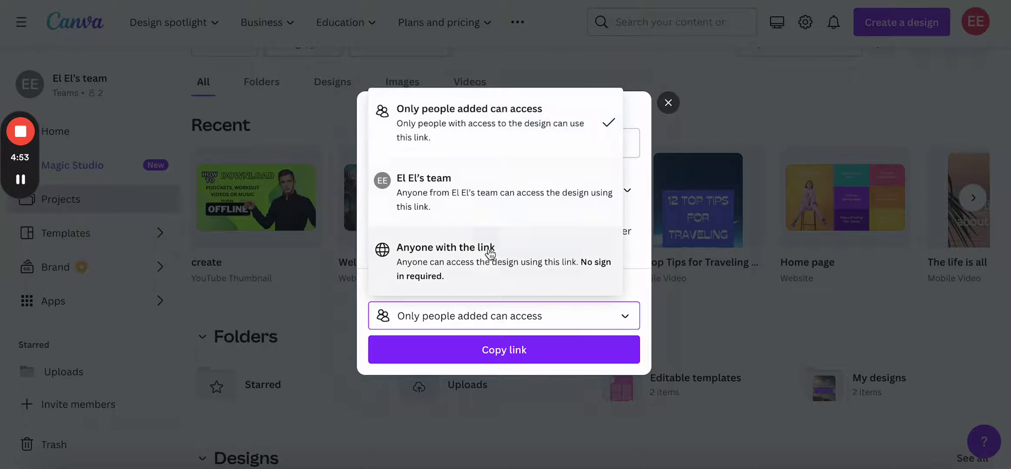
pyautogui.click(558, 302)
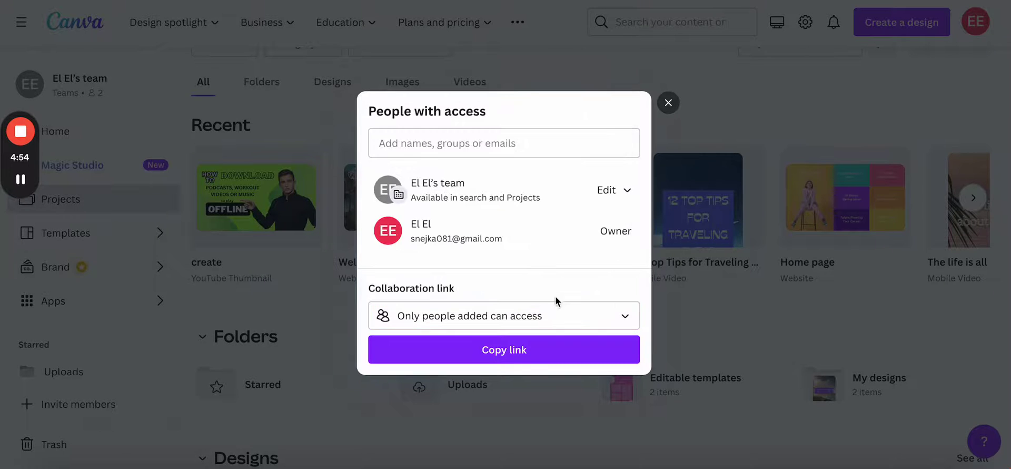
pyautogui.click(513, 351)
pyautogui.click(668, 103)
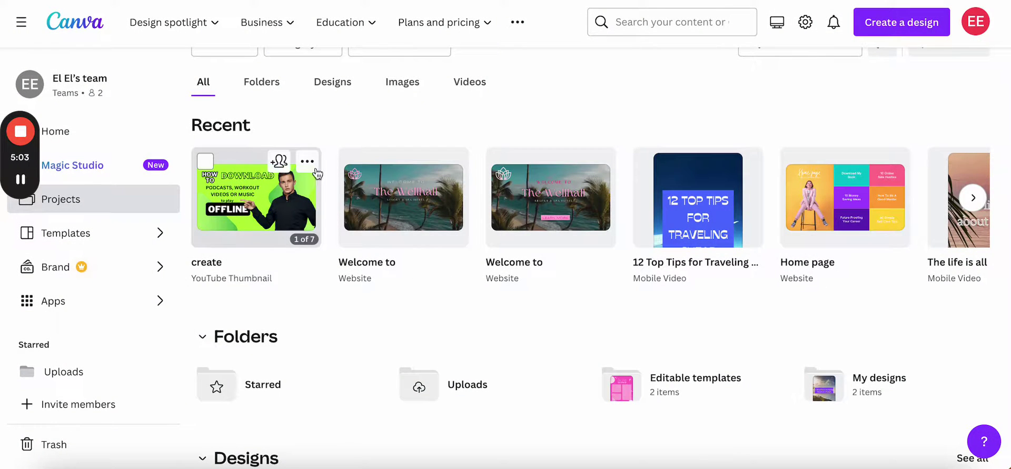
pyautogui.moveTo(256, 197)
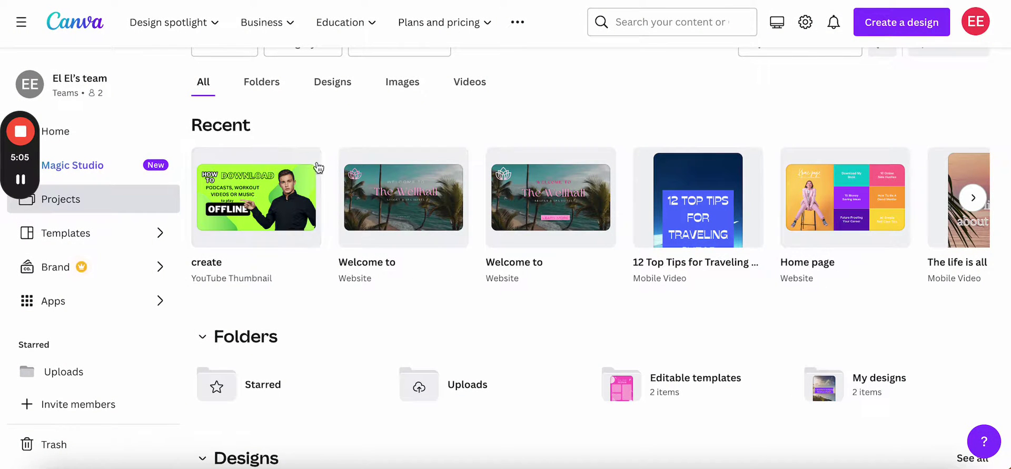
# Reload Projects so 'create' shows as shared with team members.
pyautogui.click(307, 162)
pyautogui.click(84, 199)
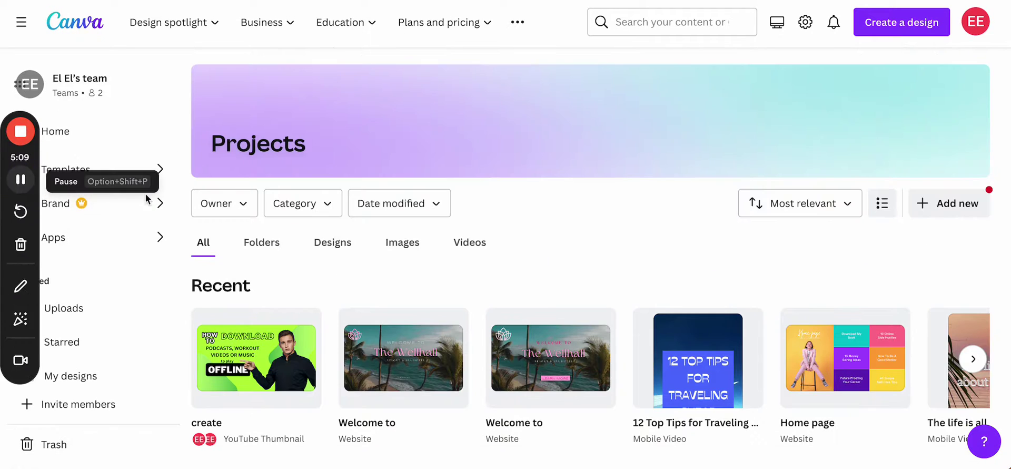